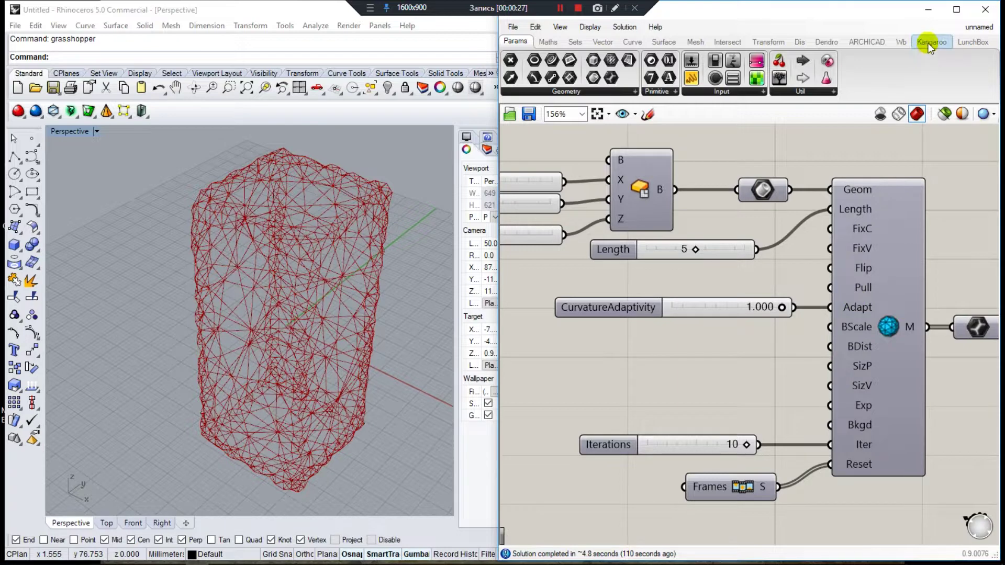
# - Locate the MeshMachine remeshing component among the Kangaroo mesh tools
pyautogui.click(929, 43)
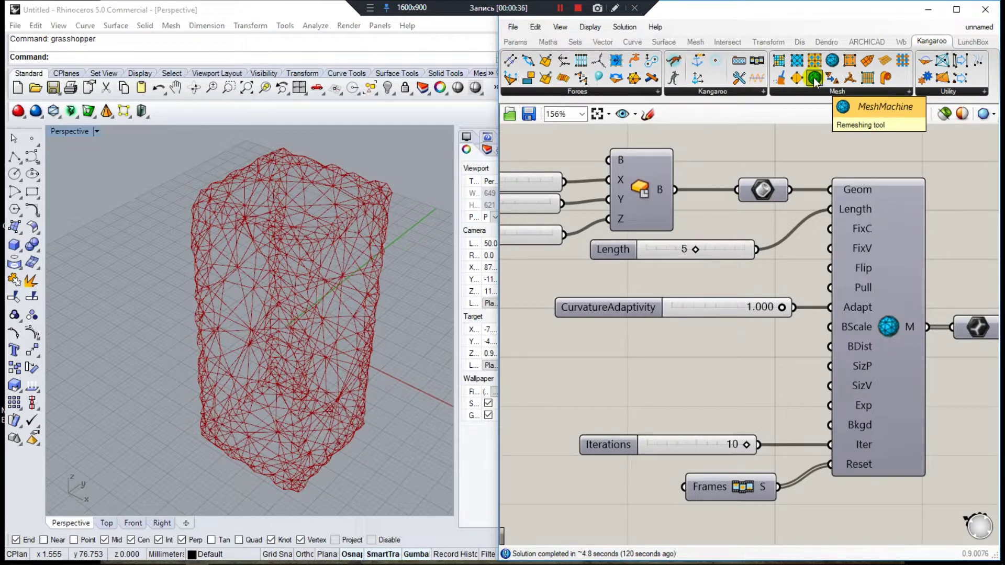
pyautogui.moveTo(814, 79); pyautogui.dragTo(791, 123)
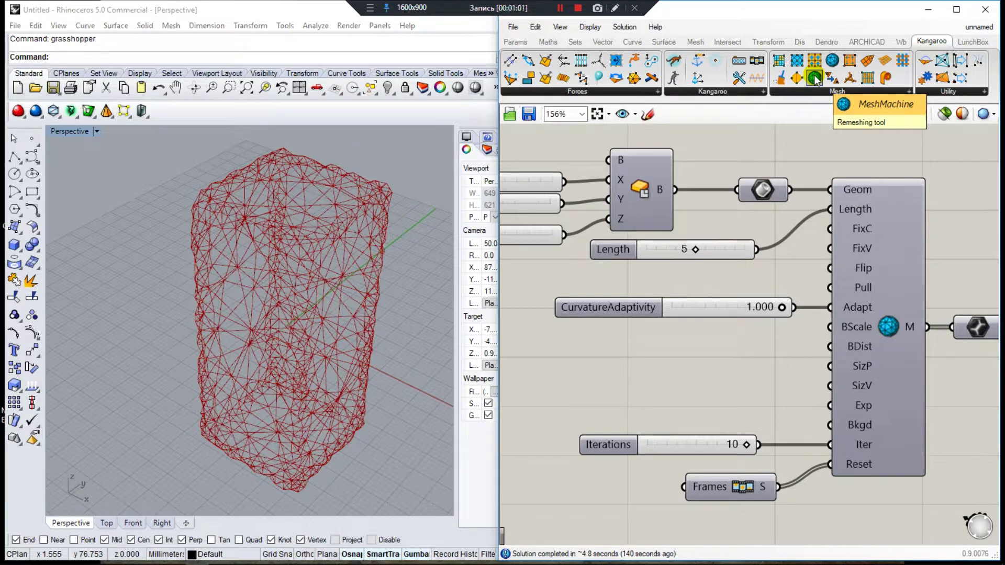
pyautogui.click(526, 40)
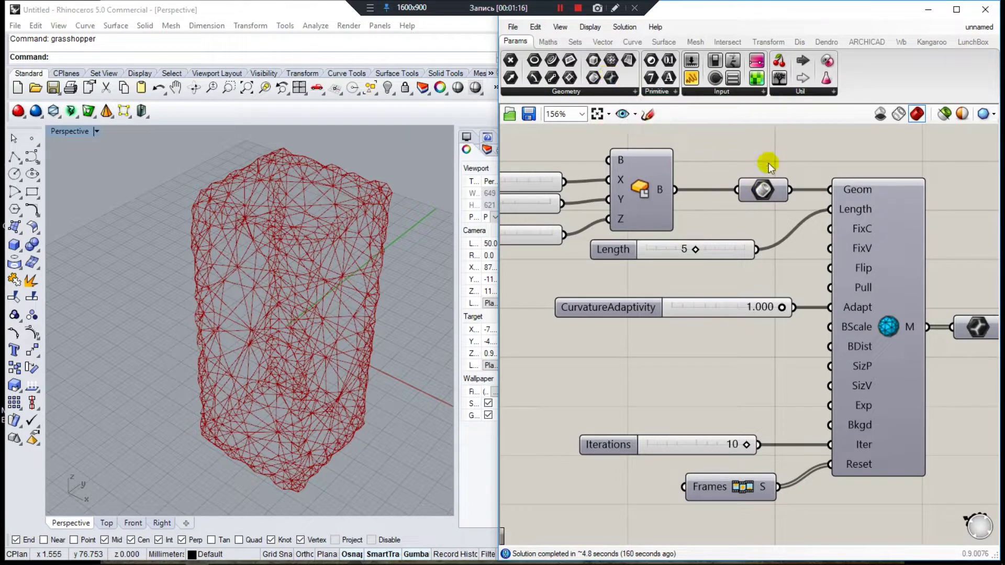
pyautogui.click(922, 43)
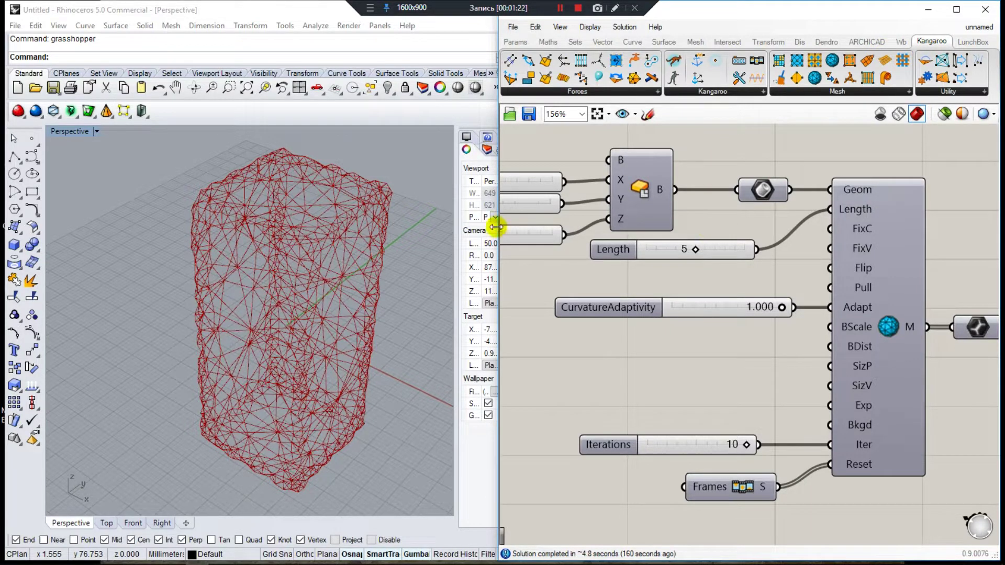
# - Disconnect the CurvatureAdaptivity slider from MeshMachine's Adapt input
pyautogui.click(378, 269)
pyautogui.moveTo(349, 272); pyautogui.dragTo(283, 267, button='right')
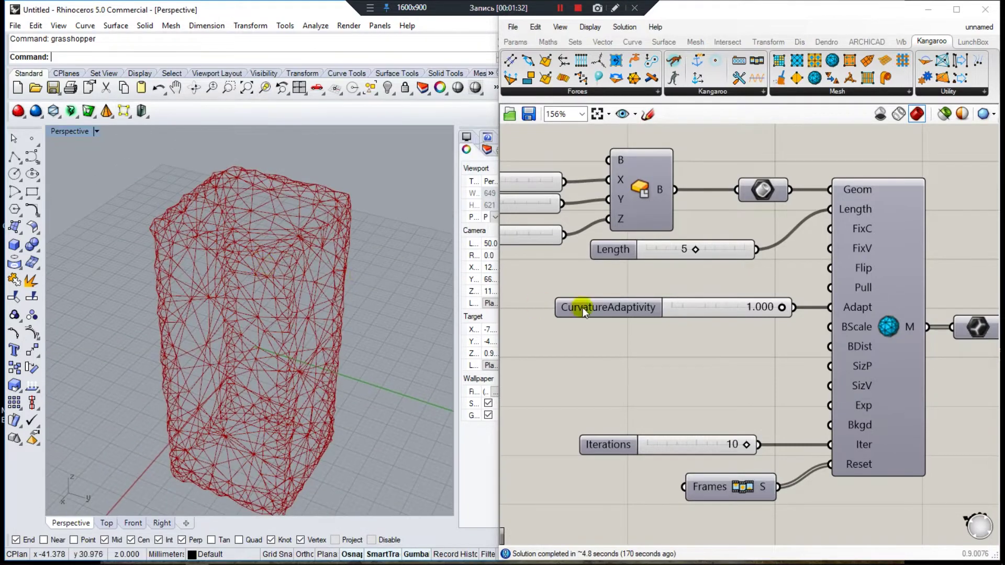
pyautogui.moveTo(794, 307); pyautogui.dragTo(828, 309)
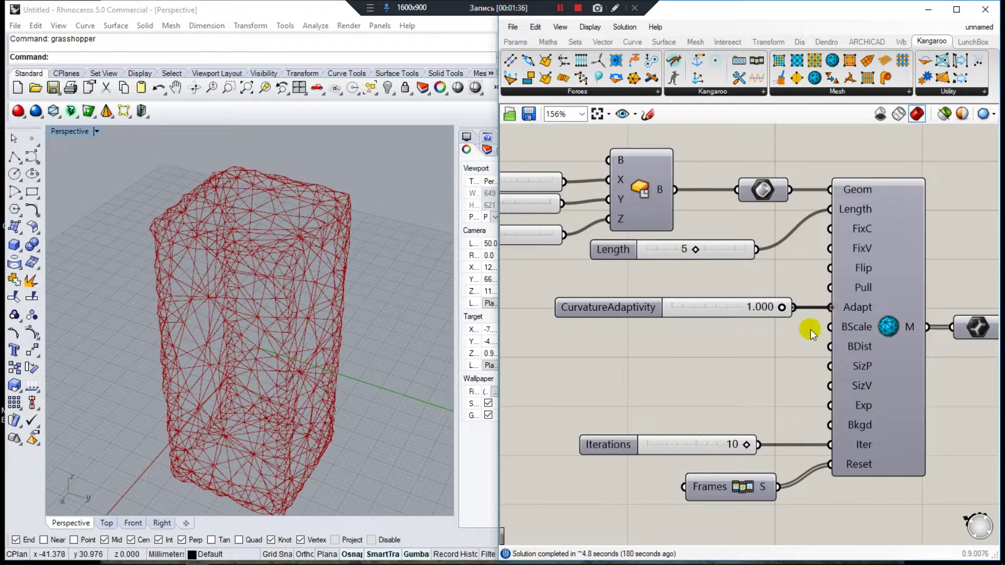
pyautogui.hotkey('ctrl', 'z')
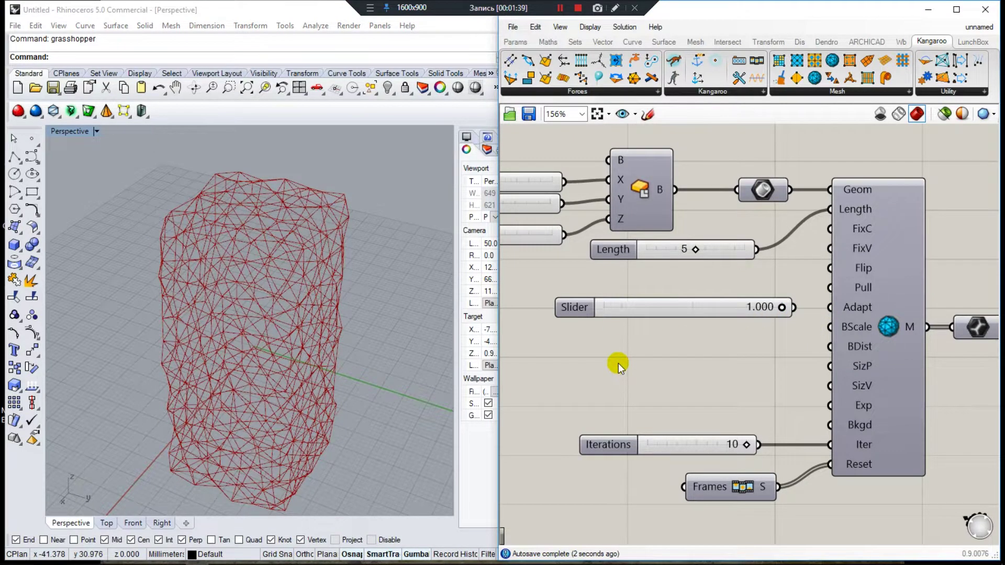
# - Hide the preview of the final M-to-P component and enable the preview of the source box component
pyautogui.scroll(-5, 809, 310)
pyautogui.scroll(5, 702, 282)
pyautogui.scroll(-2, 702, 282)
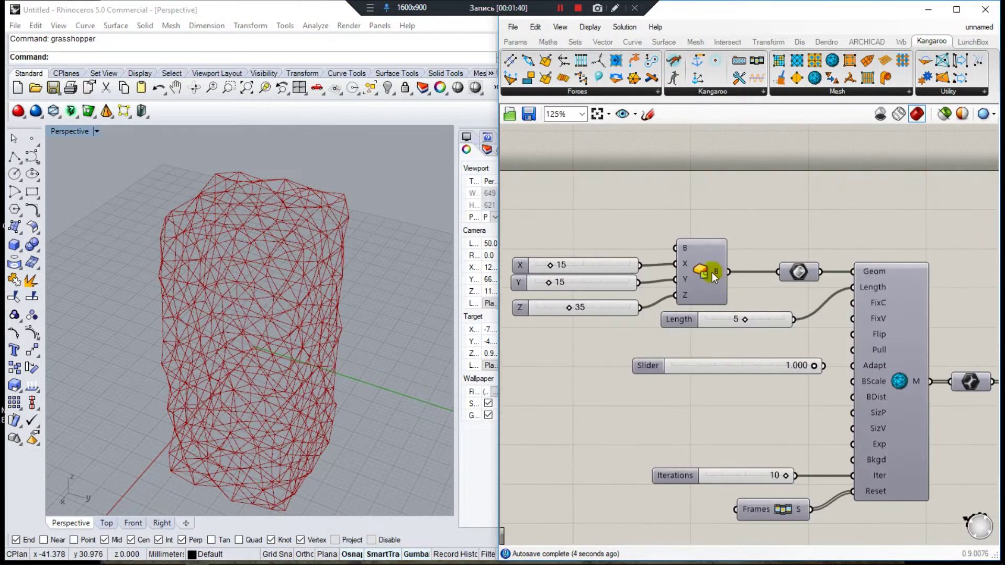
pyautogui.scroll(-1, 890, 335)
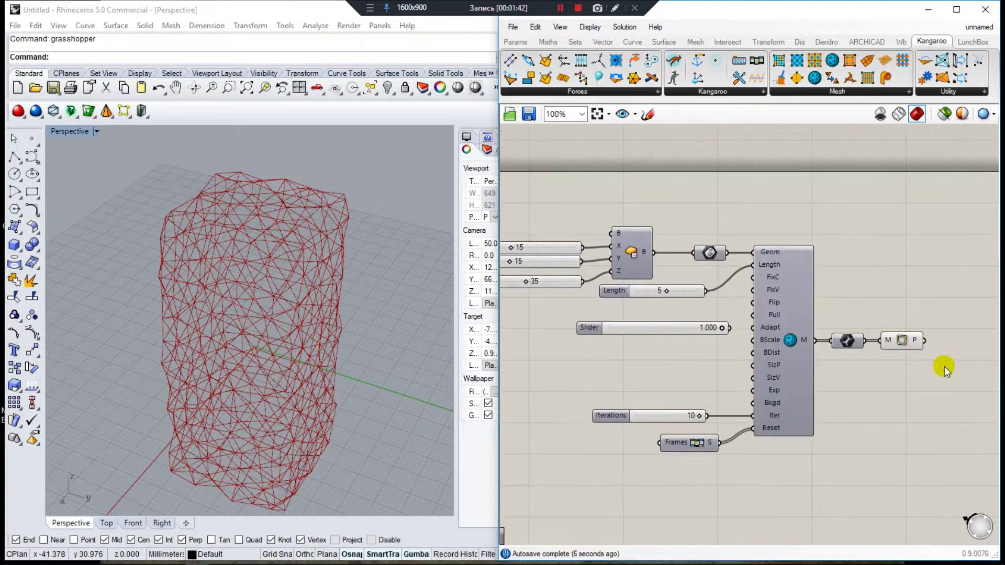
pyautogui.click(900, 340)
pyautogui.middleClick(898, 338)
pyautogui.click(888, 382)
pyautogui.click(631, 256)
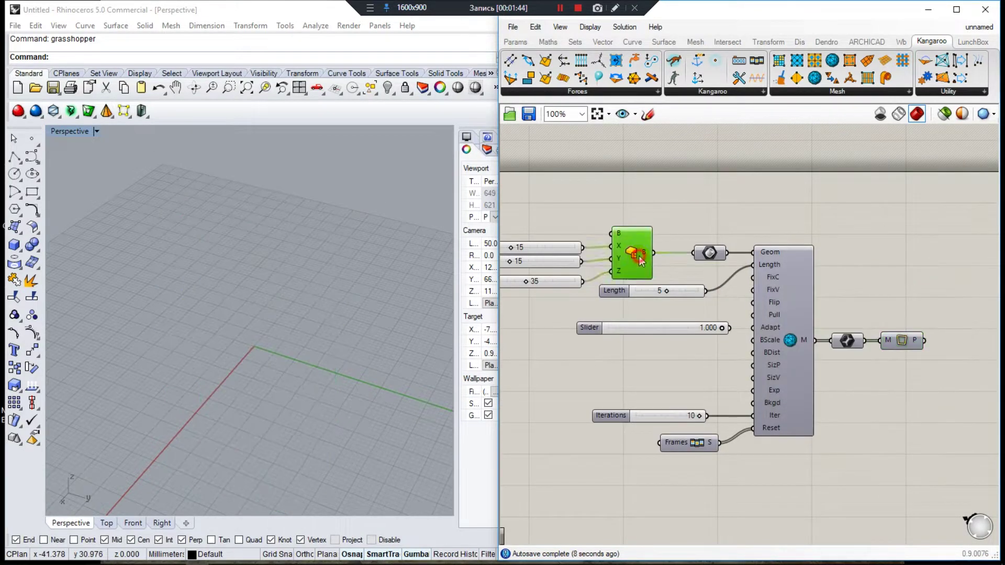
pyautogui.middleClick(638, 256)
pyautogui.click(653, 207)
pyautogui.click(653, 207)
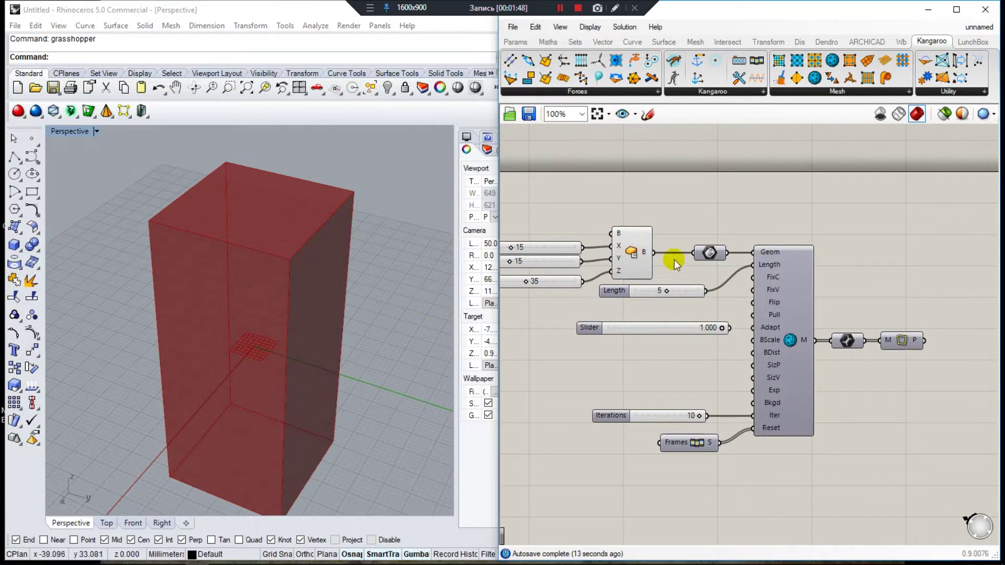
# - Disable the preview of the box component driven by the X, Y and Z sliders
pyautogui.scroll(-3, 748, 263)
pyautogui.scroll(4, 633, 265)
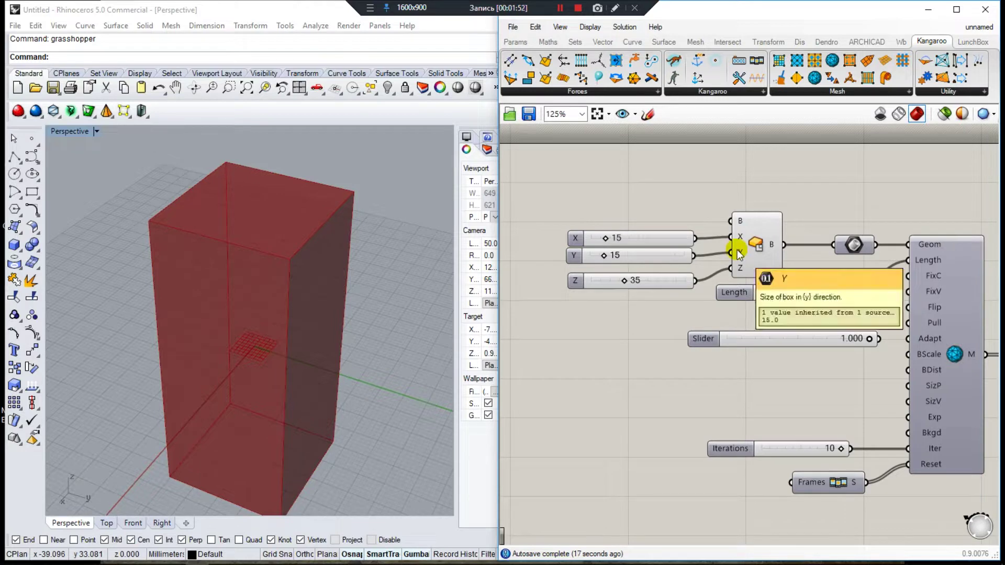
pyautogui.scroll(-3, 730, 270)
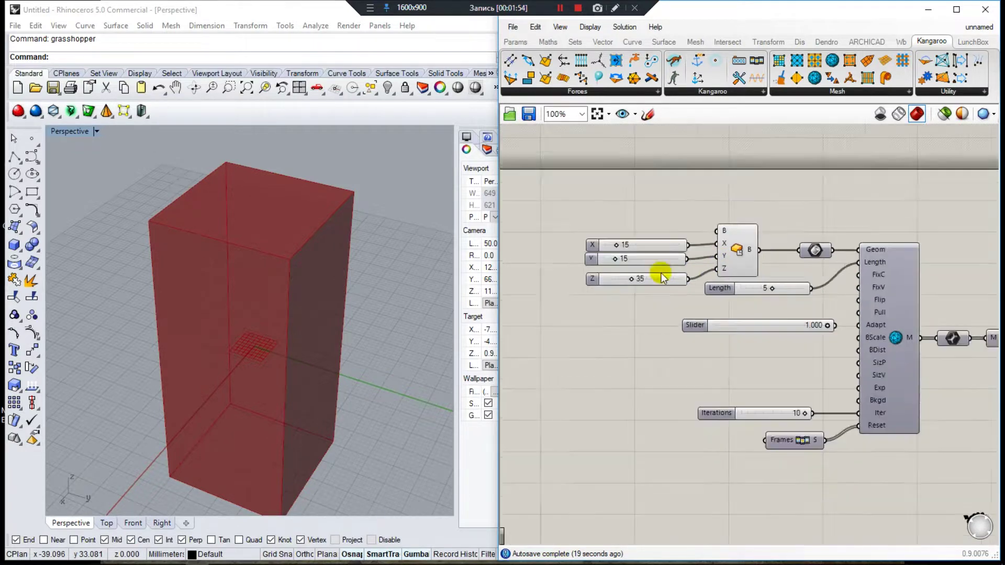
pyautogui.scroll(4, 717, 249)
pyautogui.click(712, 246)
pyautogui.middleClick(712, 246)
pyautogui.click(750, 206)
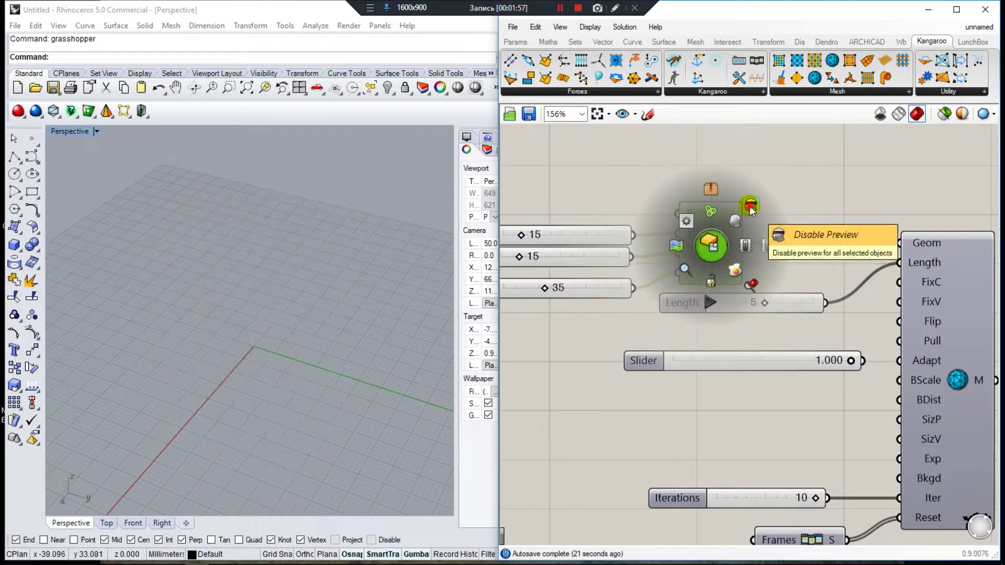
# - Enable and then disable the preview of the parameter between the box and MeshMachine's Geom input
pyautogui.scroll(-1, 745, 250)
pyautogui.click(719, 257)
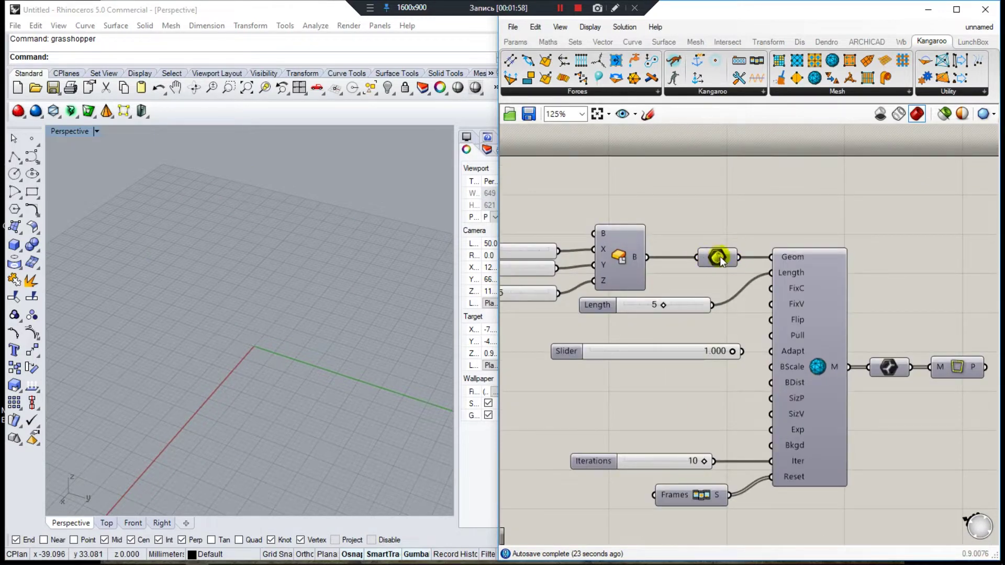
pyautogui.middleClick(719, 256)
pyautogui.click(730, 213)
pyautogui.click(719, 256)
pyautogui.middleClick(721, 254)
pyautogui.click(761, 212)
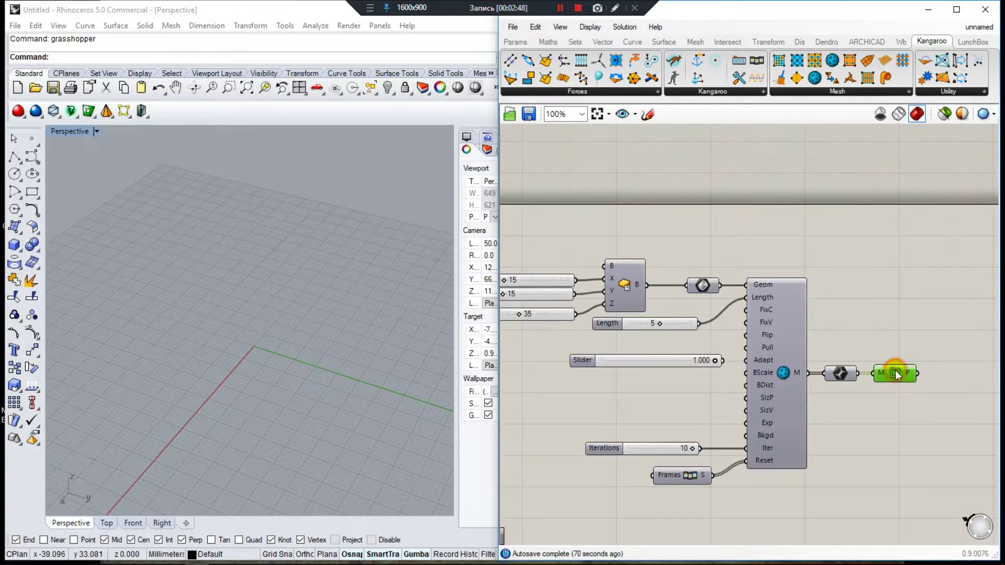
# - Enable the preview of the final M-to-P component and inspect the remeshed box from a higher angle
pyautogui.middleClick(895, 373)
pyautogui.click(889, 244)
pyautogui.click(814, 297)
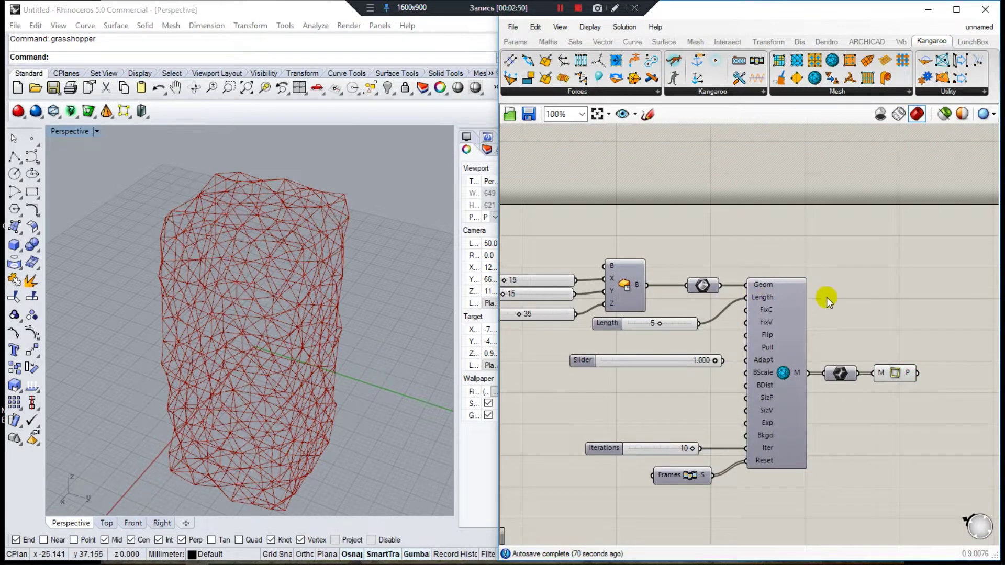
pyautogui.scroll(2, 778, 326)
pyautogui.moveTo(308, 332); pyautogui.dragTo(272, 355, button='right')
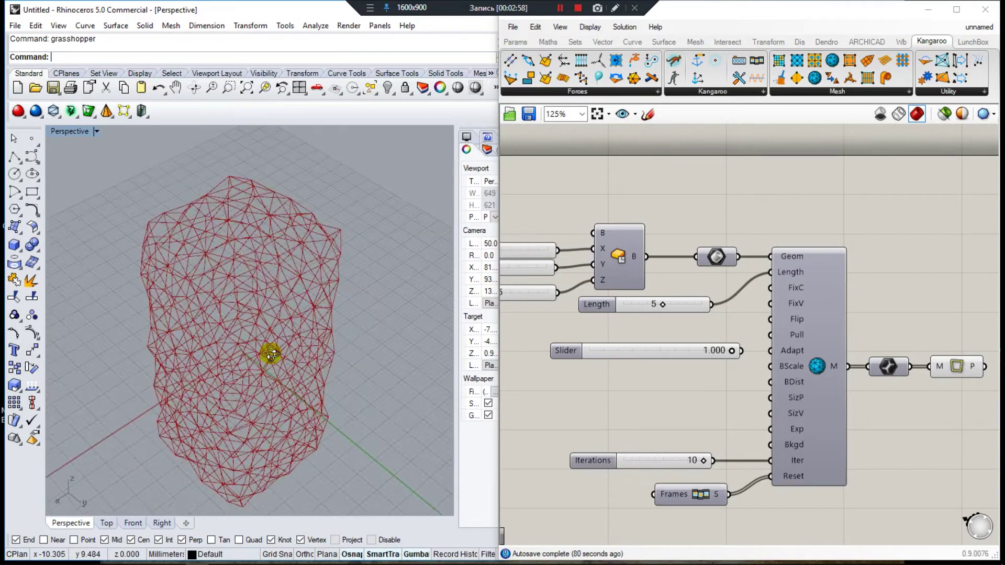
pyautogui.scroll(3, 654, 278)
pyautogui.scroll(-3, 863, 242)
pyautogui.scroll(2, 886, 248)
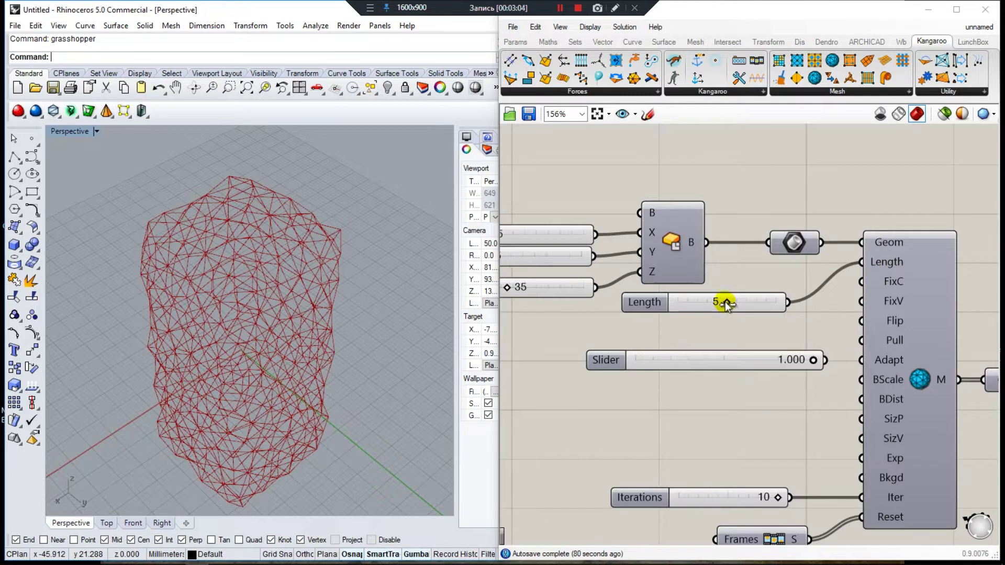
# - Try MeshMachine Length values of 6, 3 and 2 to compare mesh densities
pyautogui.moveTo(727, 303); pyautogui.dragTo(692, 303)
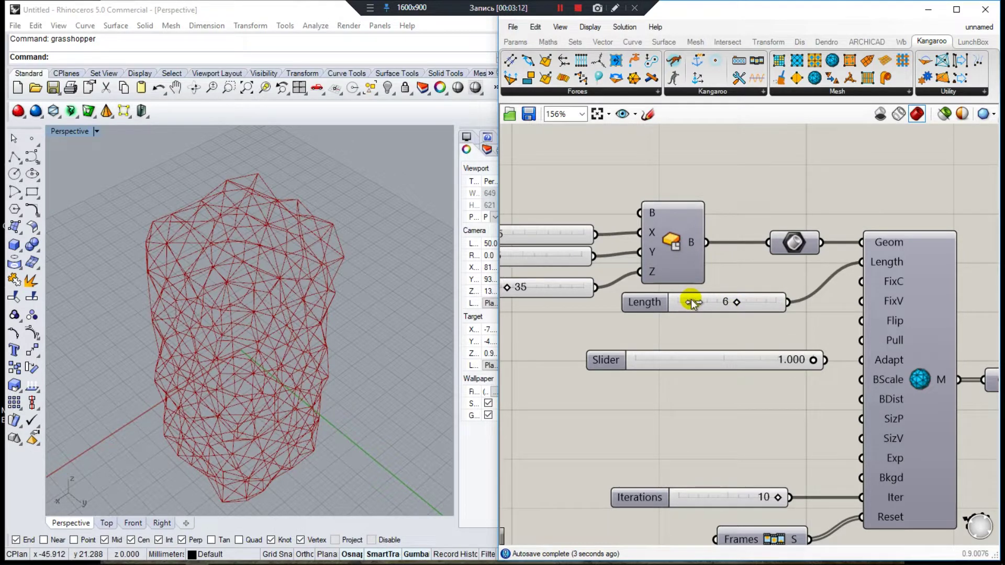
pyautogui.moveTo(692, 303); pyautogui.dragTo(692, 304)
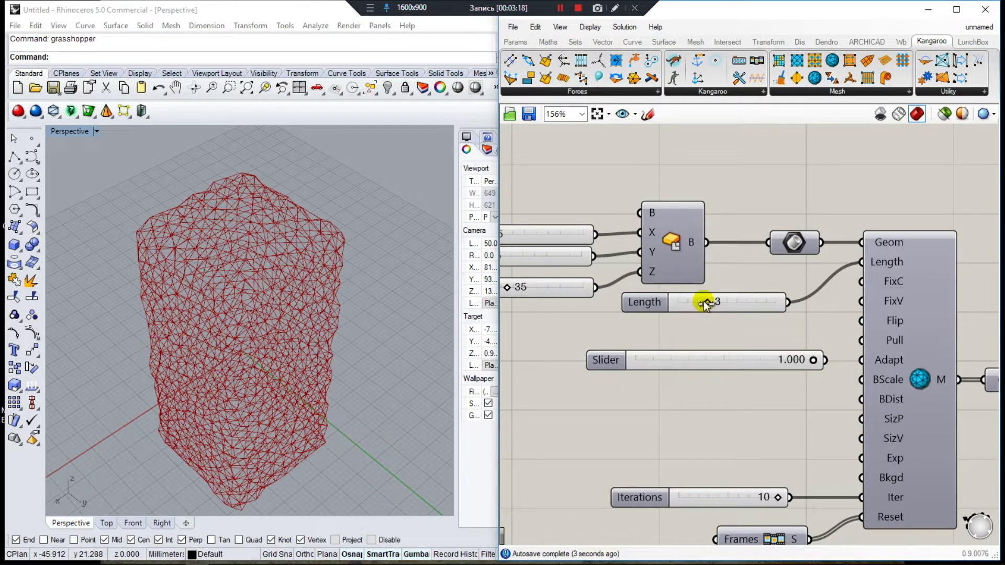
pyautogui.click(704, 302)
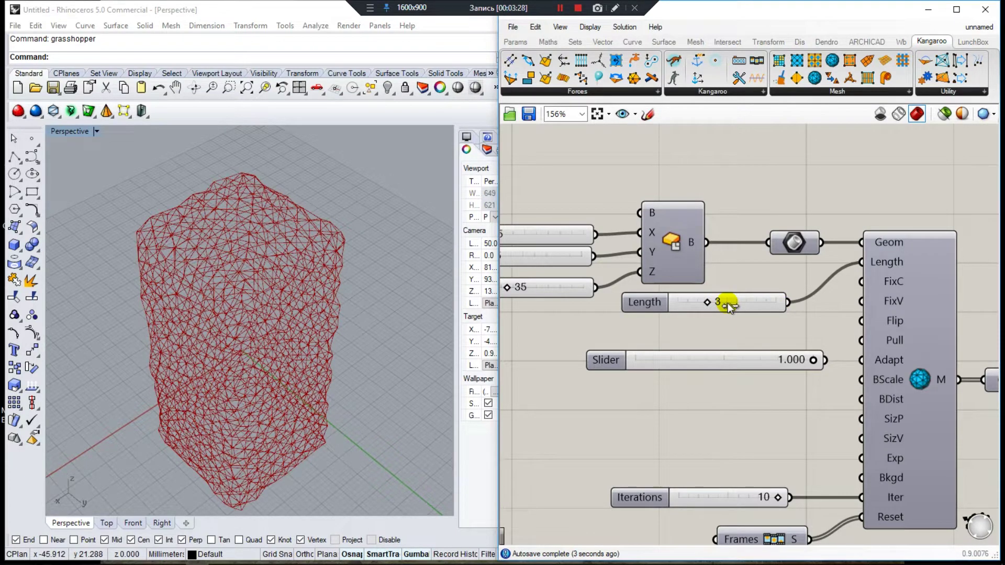
pyautogui.click(727, 303)
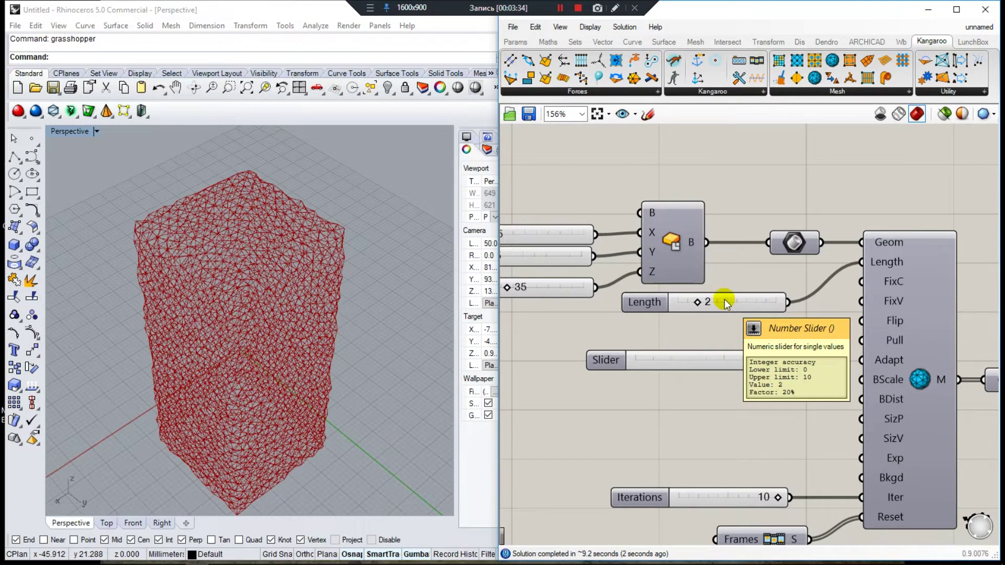
# - Set MeshMachine's Length slider to exactly 6
pyautogui.doubleClick(726, 302)
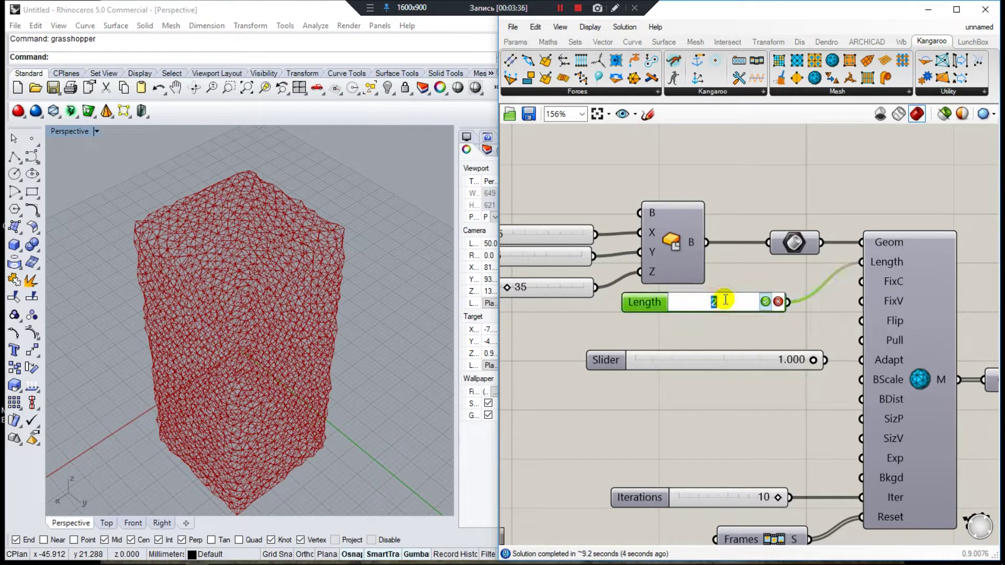
pyautogui.write('6')
pyautogui.click(767, 301)
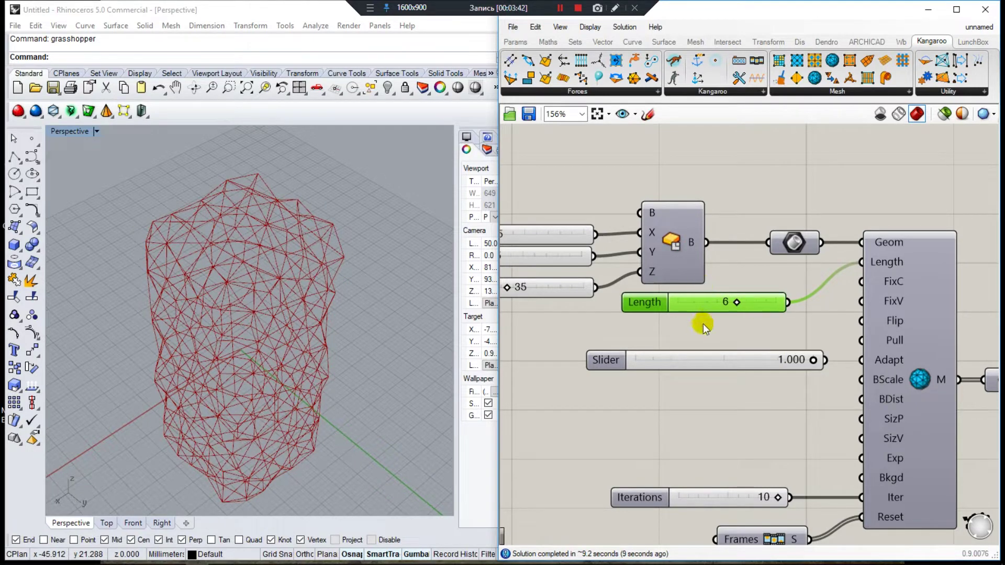
pyautogui.moveTo(656, 300); pyautogui.dragTo(654, 298)
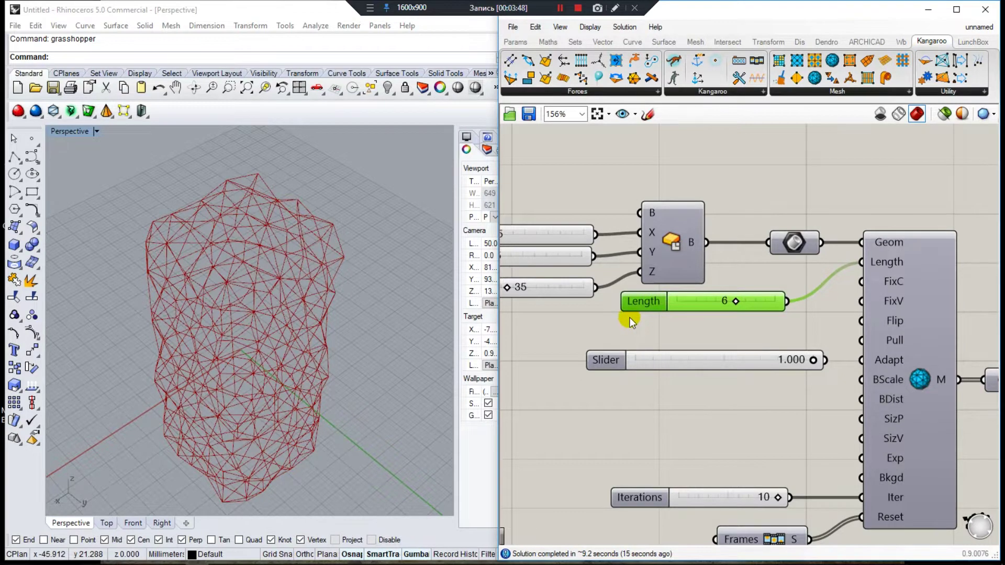
# - Set the unconnected slider to 0.000 and connect it to MeshMachine's Adapt input
pyautogui.scroll(-2, 739, 336)
pyautogui.scroll(2, 753, 341)
pyautogui.moveTo(819, 347)
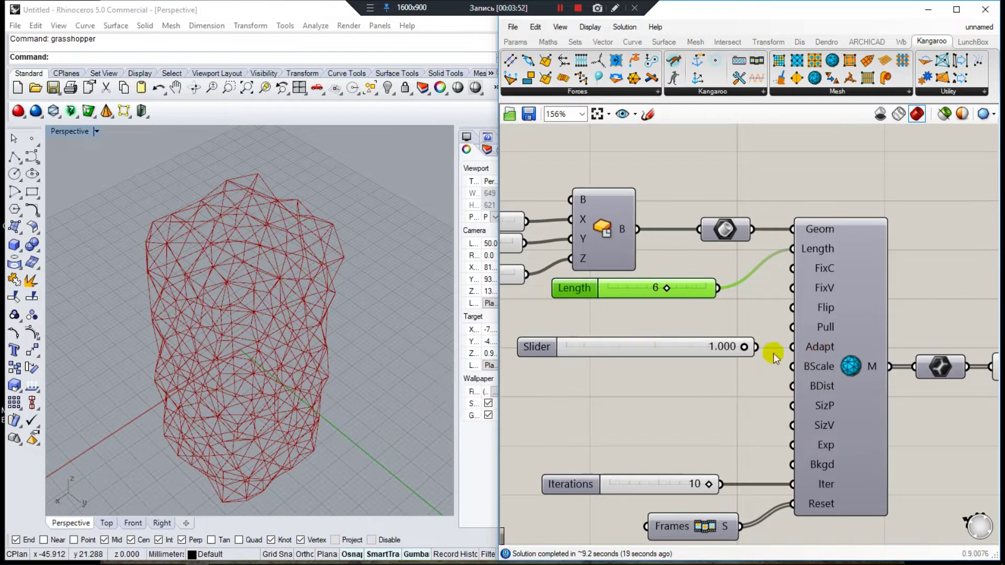
pyautogui.moveTo(744, 347); pyautogui.dragTo(545, 349)
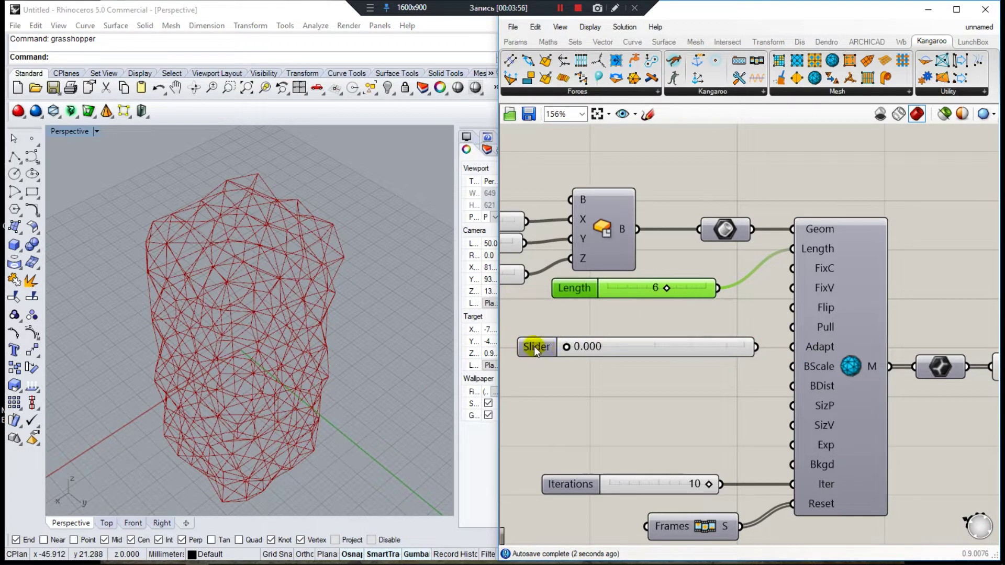
pyautogui.moveTo(757, 347); pyautogui.dragTo(791, 346)
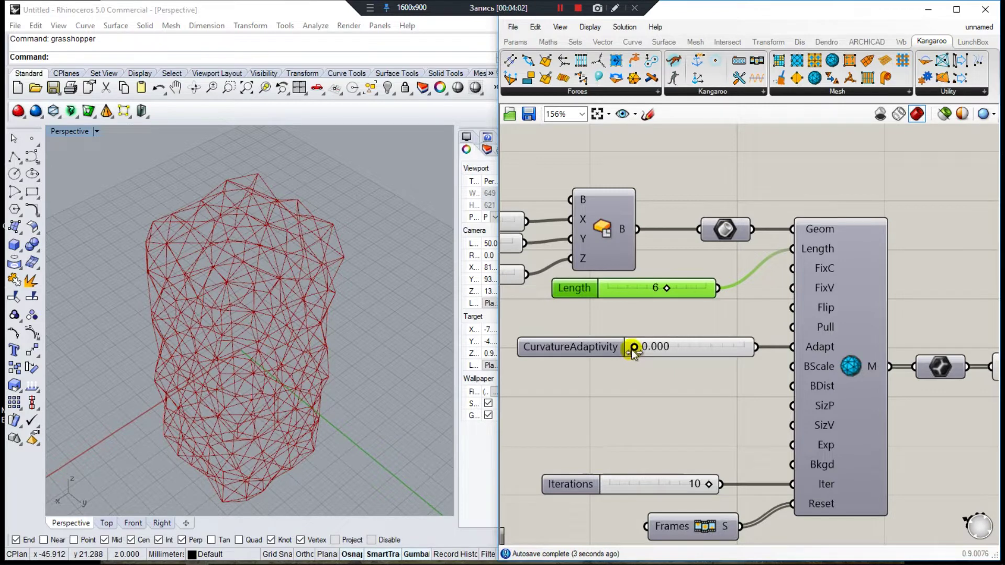
# - Set CurvatureAdaptivity to 0.880 and inspect the remeshed box from several sides
pyautogui.moveTo(631, 350); pyautogui.dragTo(731, 347)
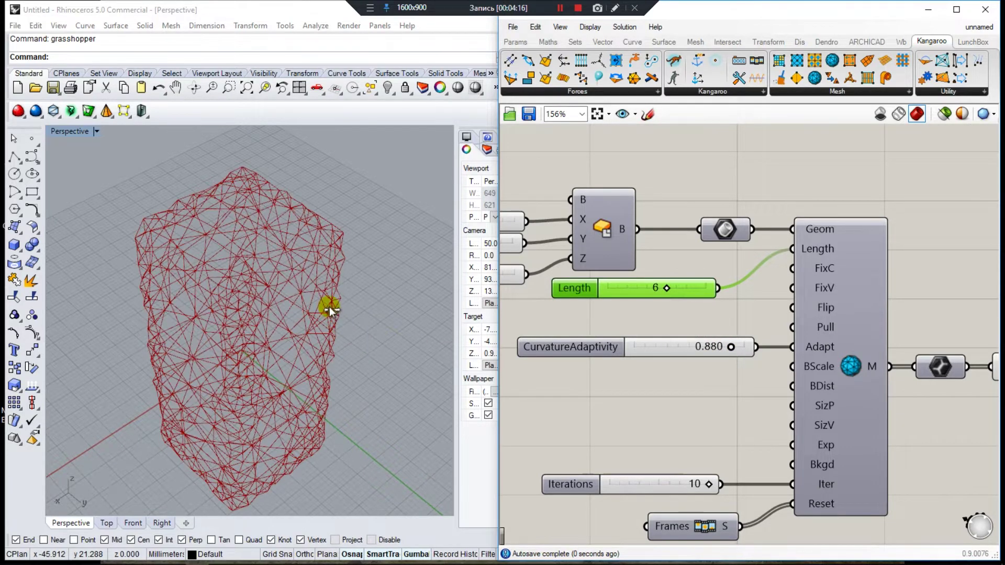
pyautogui.moveTo(342, 256); pyautogui.dragTo(183, 296, button='right')
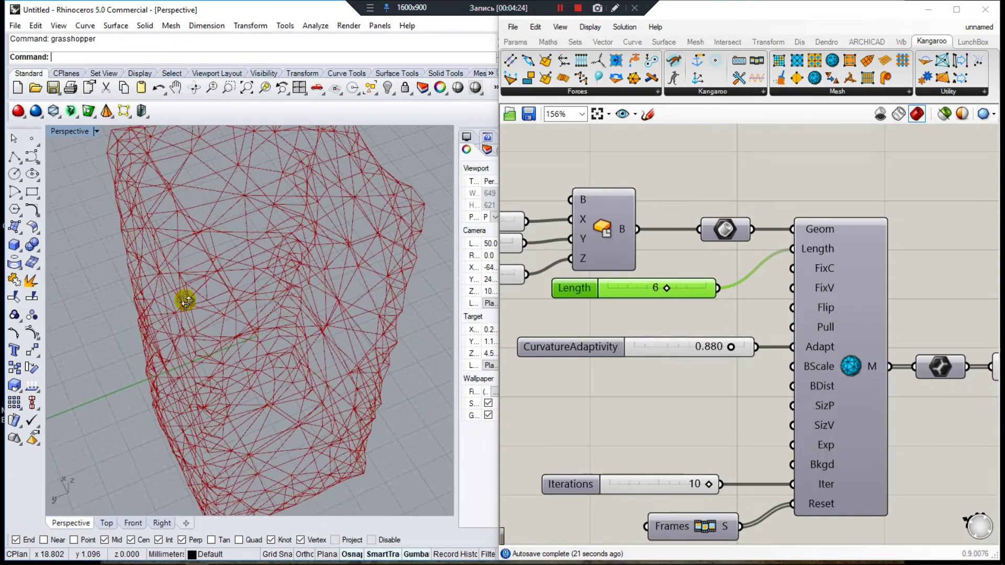
pyautogui.moveTo(230, 281); pyautogui.dragTo(287, 275, button='right')
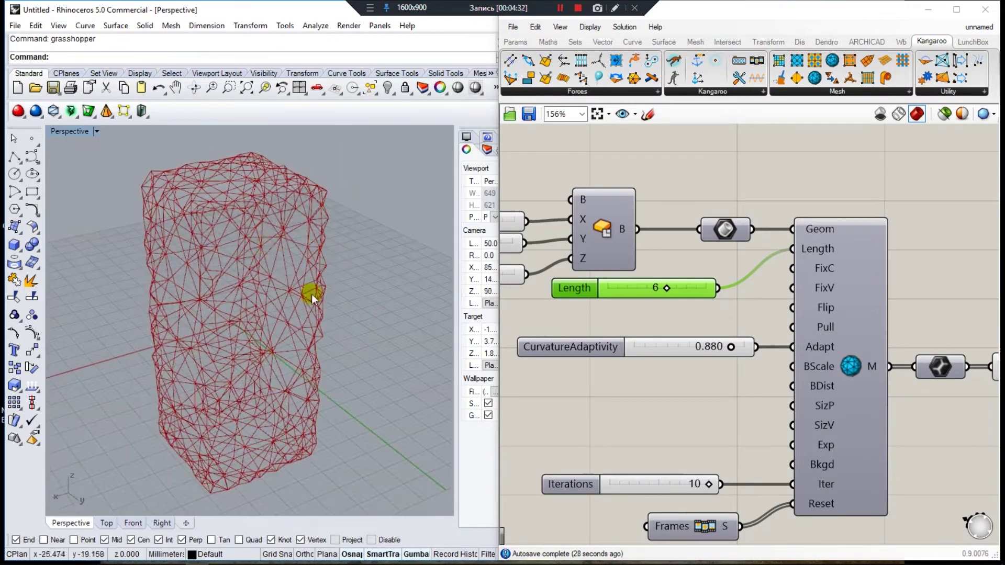
# - Set CurvatureAdaptivity to 1.000 and inspect the remeshed box from another side
pyautogui.click(732, 347)
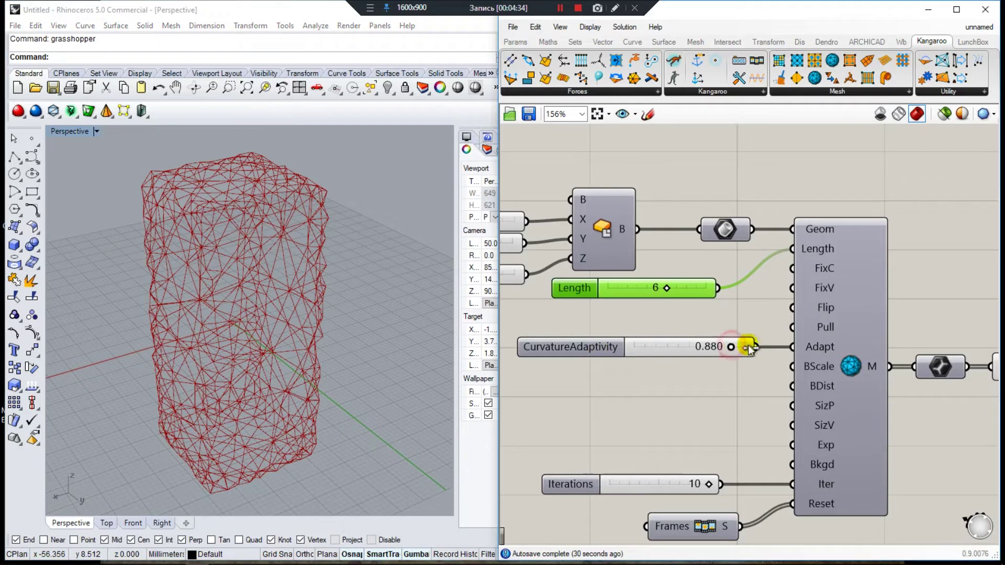
pyautogui.moveTo(751, 348); pyautogui.dragTo(745, 348)
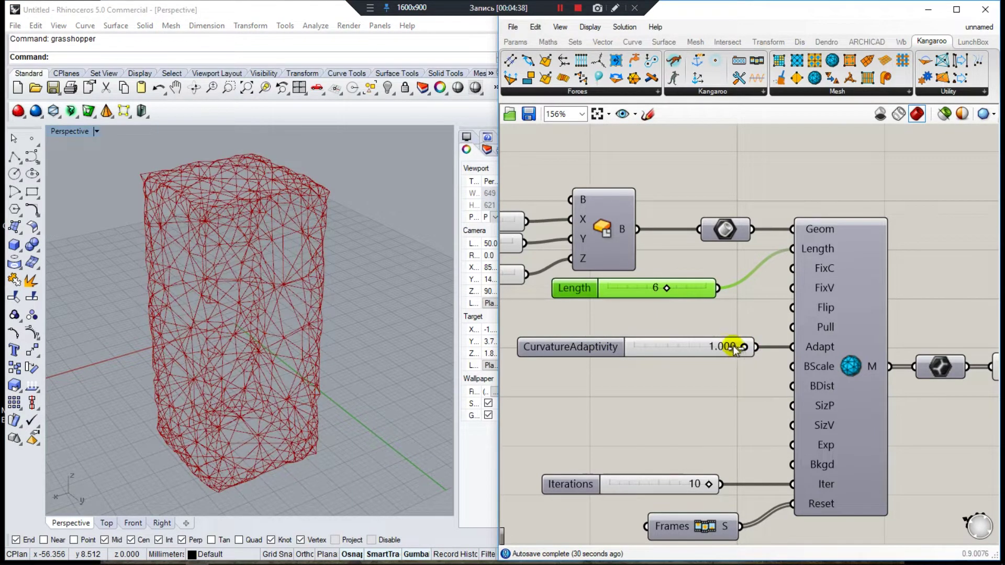
pyautogui.moveTo(265, 247); pyautogui.dragTo(180, 236, button='right')
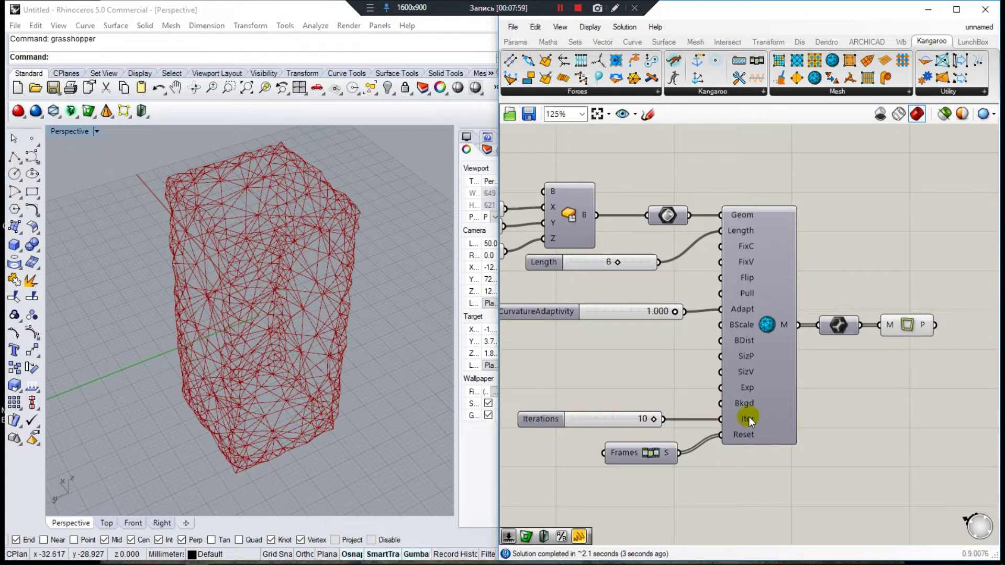
# - Adjust MeshMachine's Iterations, leaving it at 10, and set Length to 3 to inspect the remeshed box
pyautogui.click(651, 419)
pyautogui.moveTo(651, 421)
pyautogui.mouseDown()
pyautogui.moveTo(560, 417)
pyautogui.moveTo(659, 419)
pyautogui.mouseUp()
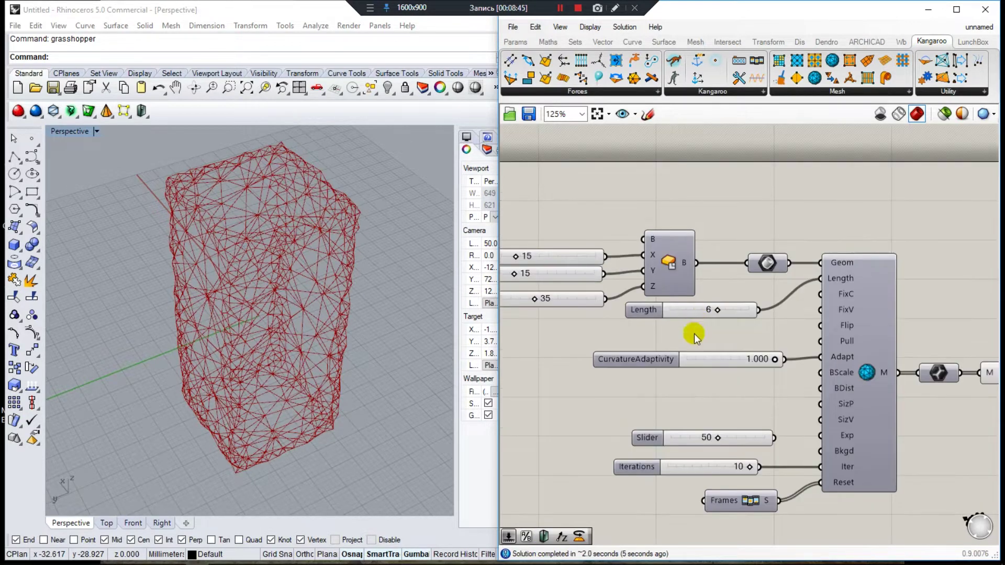
pyautogui.scroll(2, 720, 308)
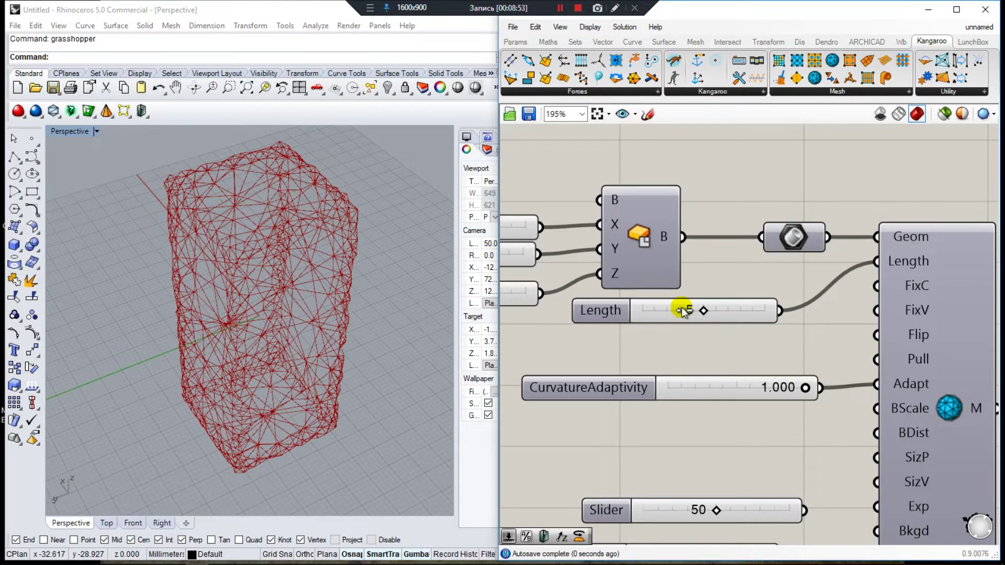
pyautogui.moveTo(681, 309); pyautogui.dragTo(682, 310)
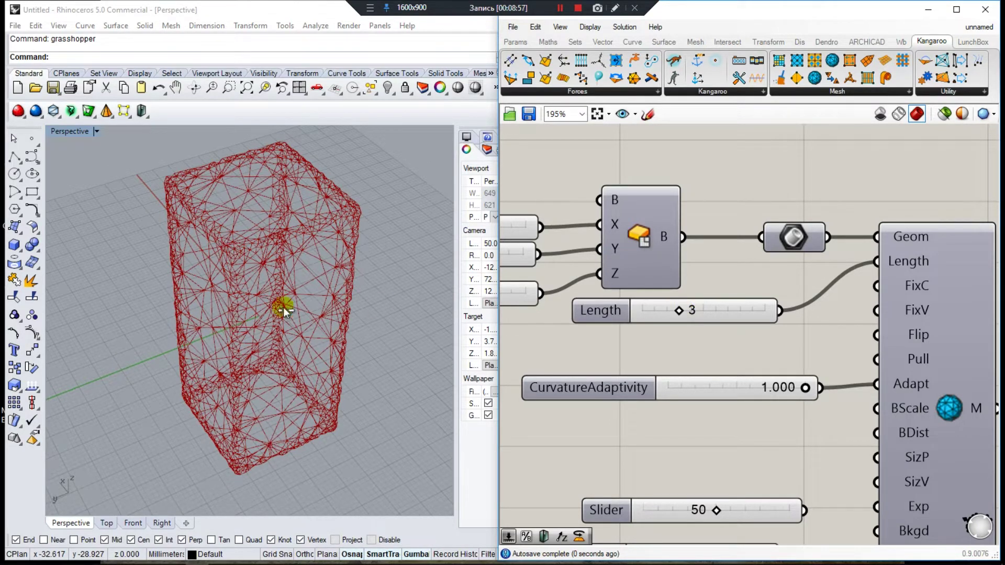
pyautogui.moveTo(354, 271); pyautogui.dragTo(303, 299, button='right')
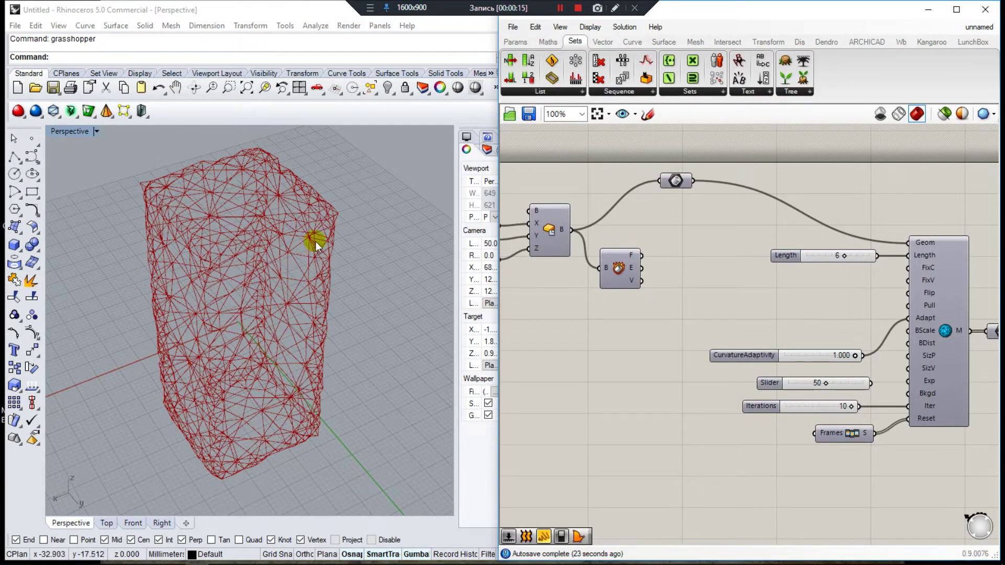
# - Inspect the remeshed box's edges up close and temporarily preview the source box over the mesh for comparison
pyautogui.moveTo(284, 227); pyautogui.dragTo(231, 233, button='right')
pyautogui.scroll(5, 368, 211)
pyautogui.moveTo(347, 203); pyautogui.dragTo(278, 240, button='right')
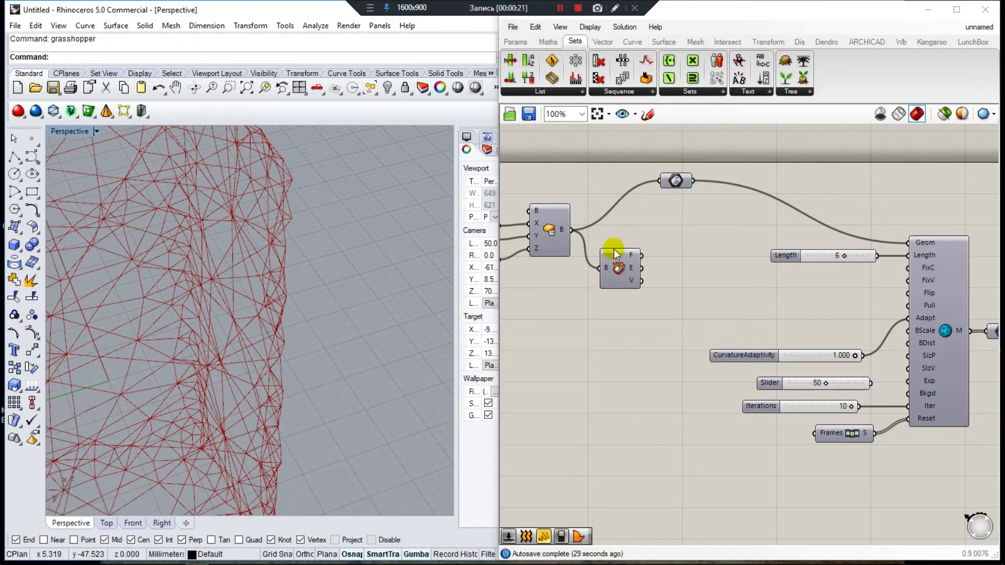
pyautogui.click(549, 230)
pyautogui.middleClick(565, 230)
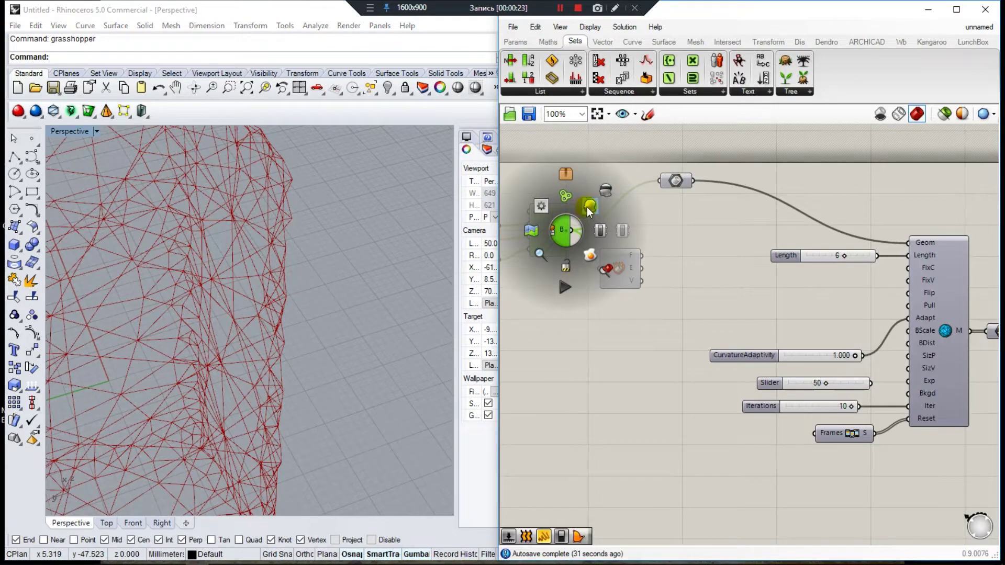
pyautogui.click(589, 208)
pyautogui.moveTo(329, 242); pyautogui.dragTo(350, 268, button='right')
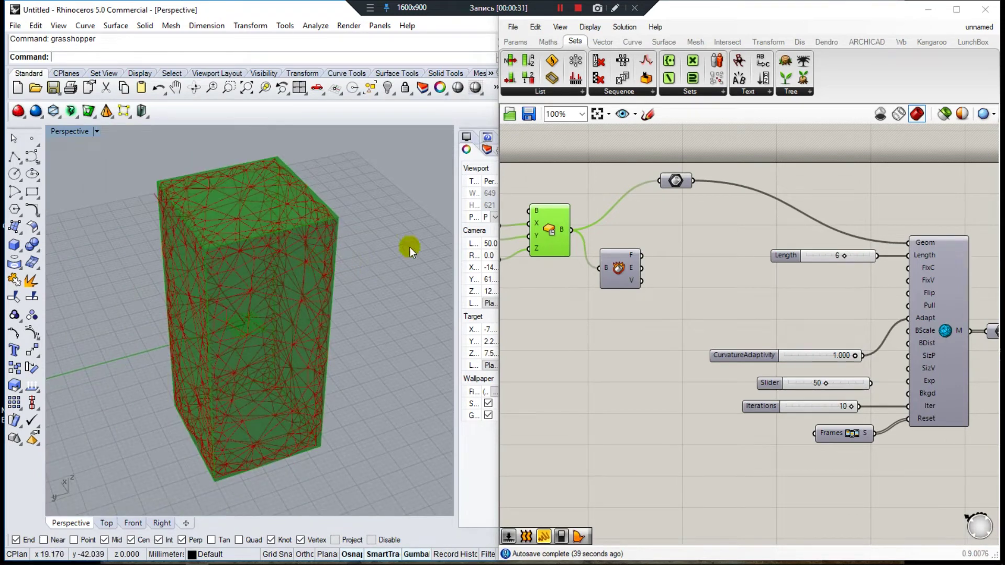
pyautogui.middleClick(563, 225)
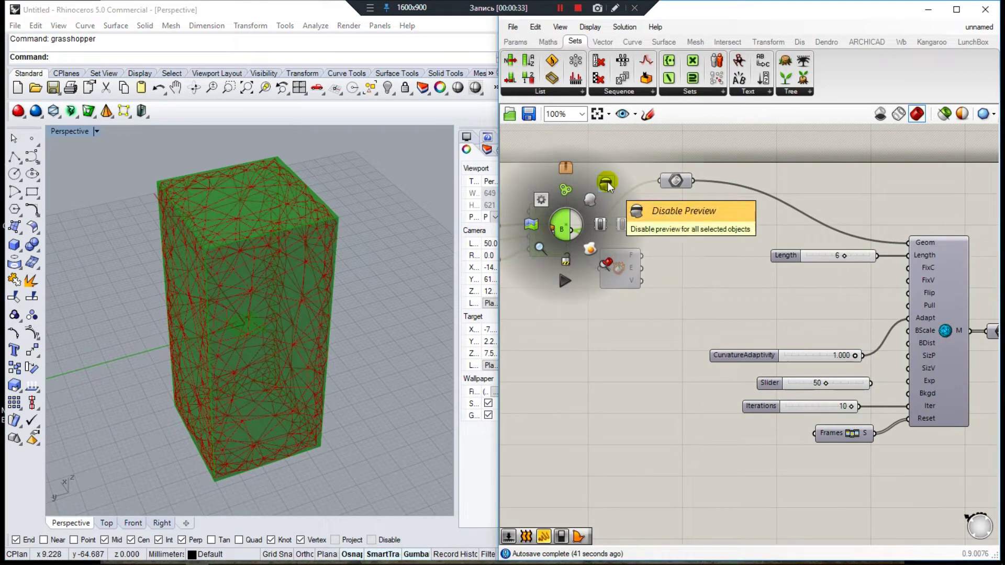
pyautogui.click(606, 183)
pyautogui.click(680, 247)
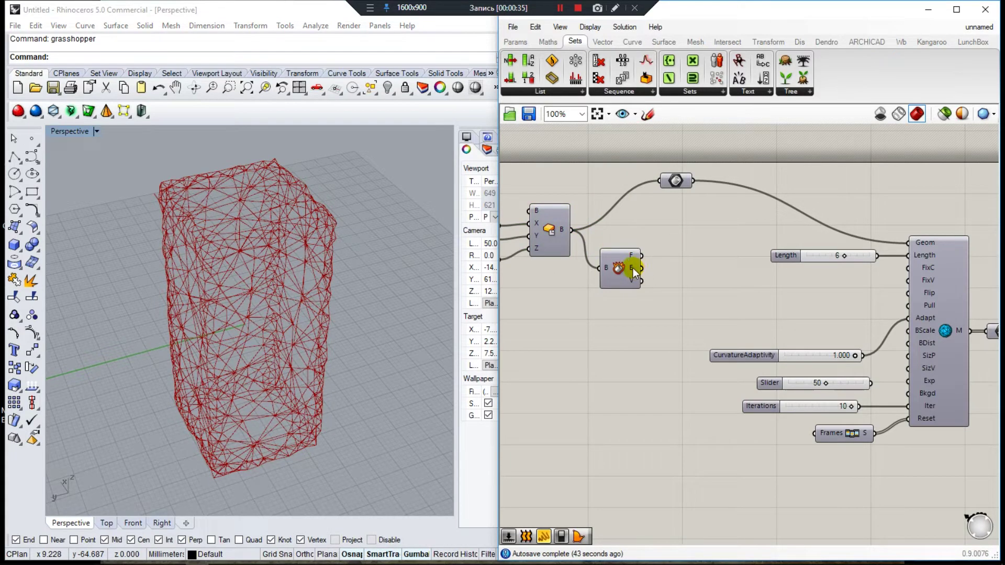
# - Disable the preview of the Weaverbird Face Polylines component after MeshMachine
pyautogui.moveTo(632, 268)
pyautogui.moveTo(643, 269); pyautogui.dragTo(682, 271)
pyautogui.scroll(-2, 682, 271)
pyautogui.scroll(1, 915, 315)
pyautogui.middleClick(828, 310)
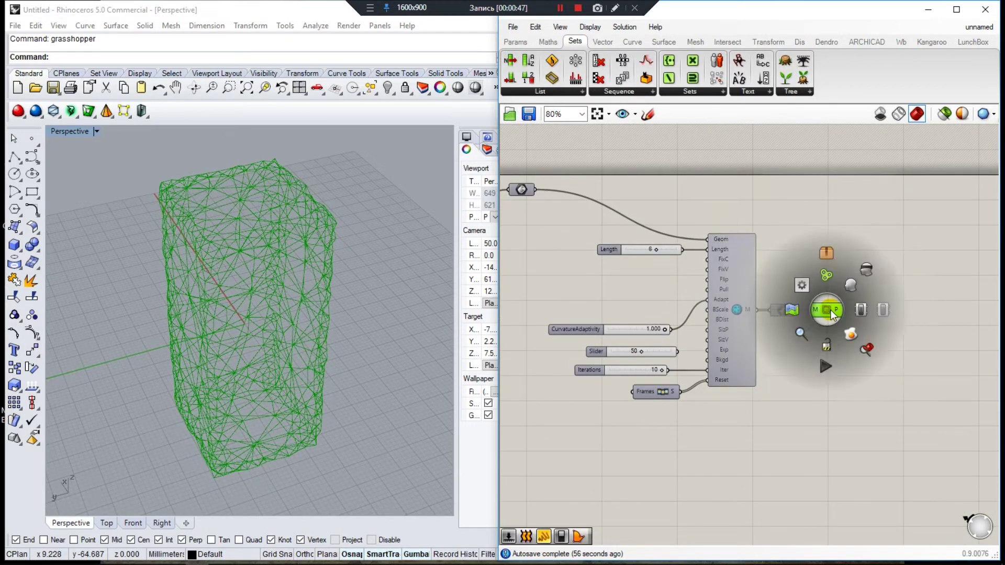
pyautogui.click(869, 277)
# - Connect the deconstructed box's E and V outputs to MeshMachine's FixC and FixV inputs, dismissing the component exceptions
pyautogui.scroll(-1, 699, 277)
pyautogui.scroll(1, 713, 297)
pyautogui.moveTo(799, 301); pyautogui.dragTo(913, 295)
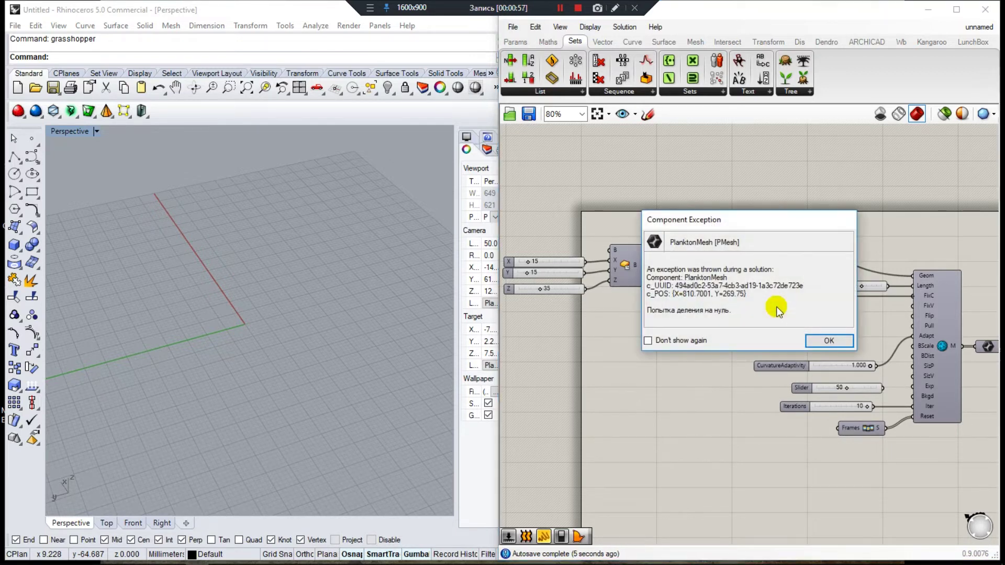
pyautogui.moveTo(750, 219); pyautogui.dragTo(669, 335)
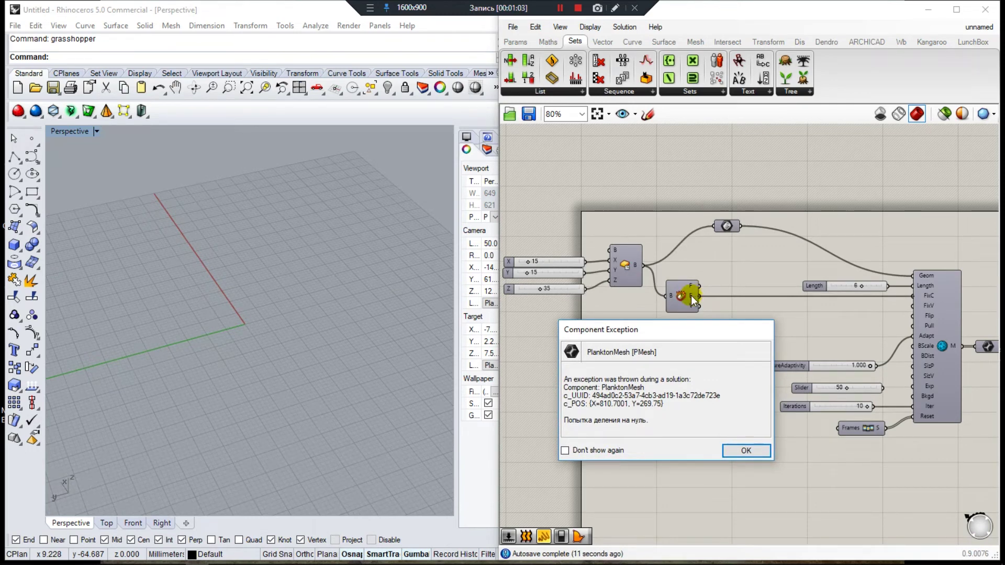
pyautogui.click(746, 450)
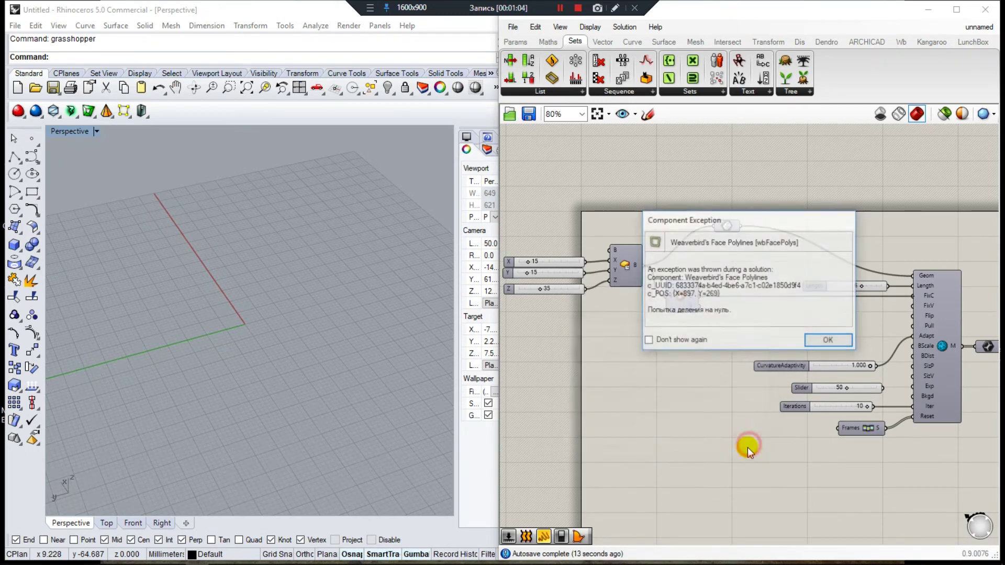
pyautogui.click(814, 343)
pyautogui.moveTo(699, 306); pyautogui.dragTo(915, 307)
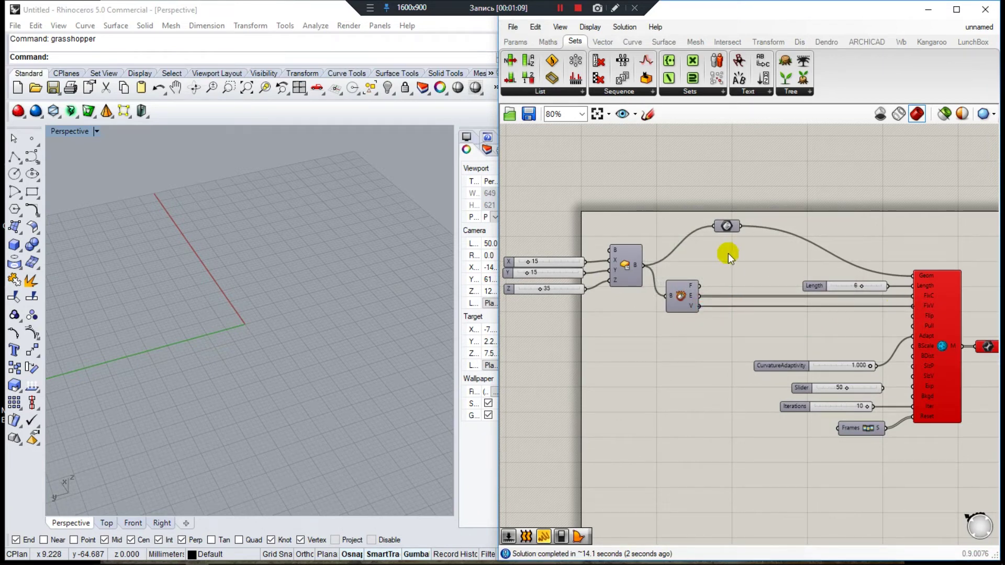
# - Re-enable the Face Polylines preview and inspect the mesh along the box's edges and corners
pyautogui.scroll(-1, 726, 256)
pyautogui.scroll(1, 920, 333)
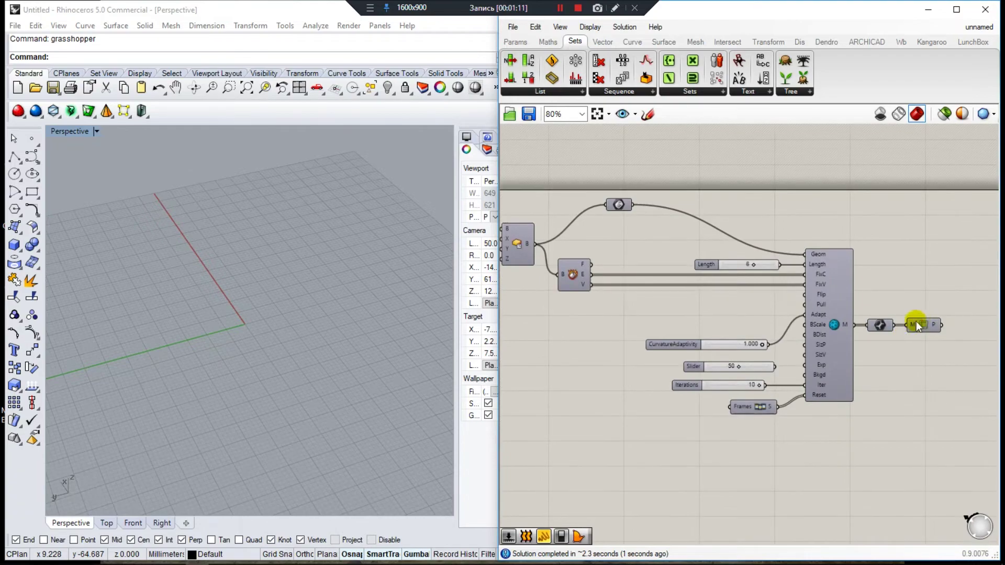
pyautogui.middleClick(920, 332)
pyautogui.click(943, 308)
pyautogui.click(680, 392)
pyautogui.moveTo(326, 283); pyautogui.dragTo(563, 244, button='right')
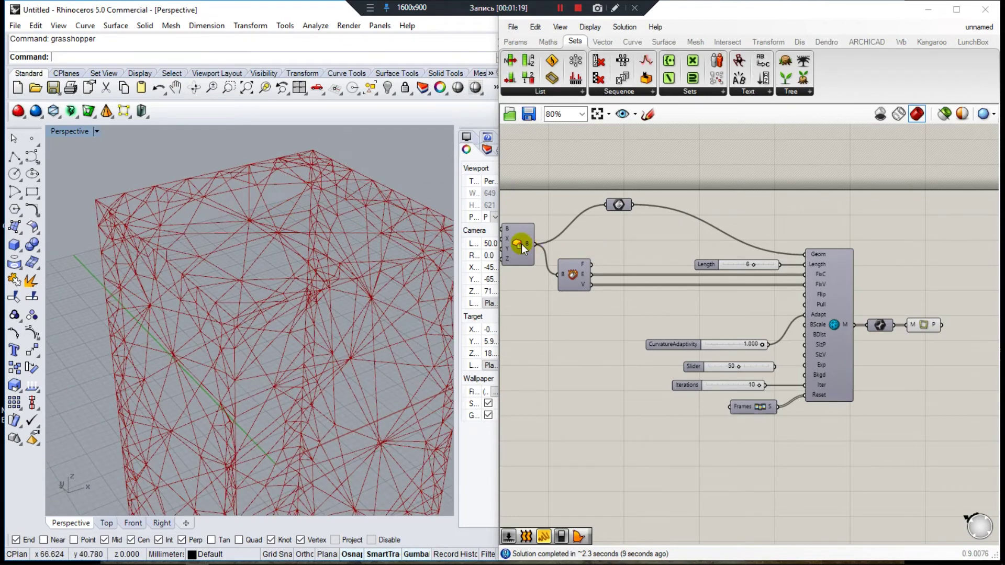
# - Overlay the source box preview on the edge-constrained mesh to compare their edges, and hide the box again
pyautogui.click(521, 244)
pyautogui.middleClick(571, 246)
pyautogui.click(588, 217)
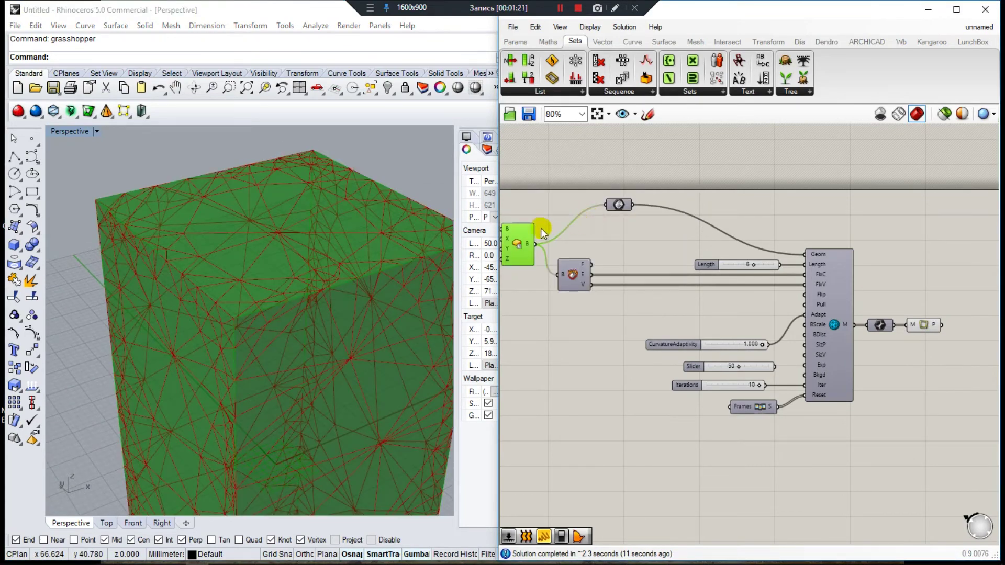
pyautogui.middleClick(568, 241)
pyautogui.click(588, 208)
pyautogui.click(622, 249)
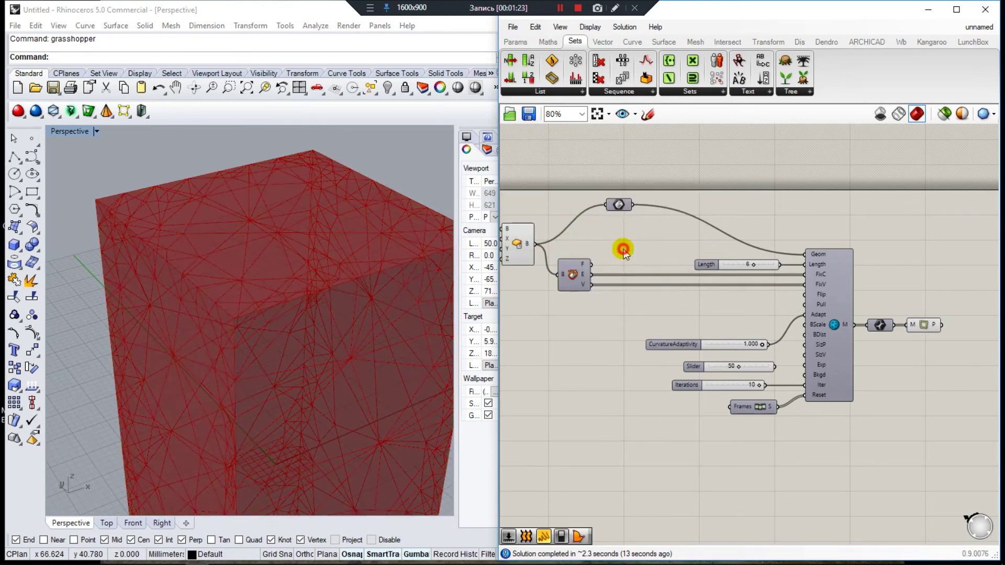
pyautogui.click(518, 241)
pyautogui.middleClick(572, 241)
pyautogui.click(644, 246)
pyautogui.click(706, 281)
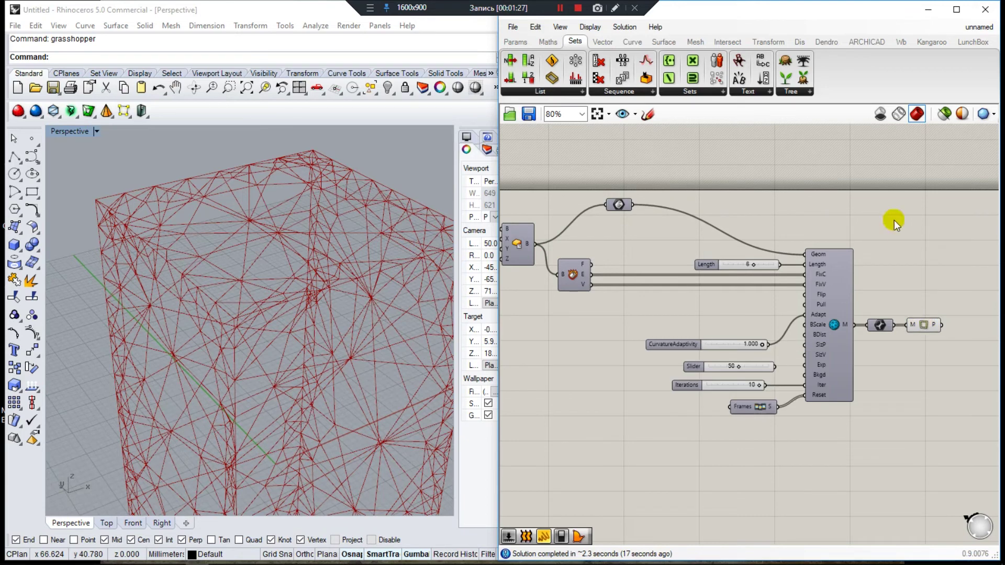
# - Locate Weaverbird's Face Polylines among the Extract components and review the end of the MeshMachine definition
pyautogui.click(900, 41)
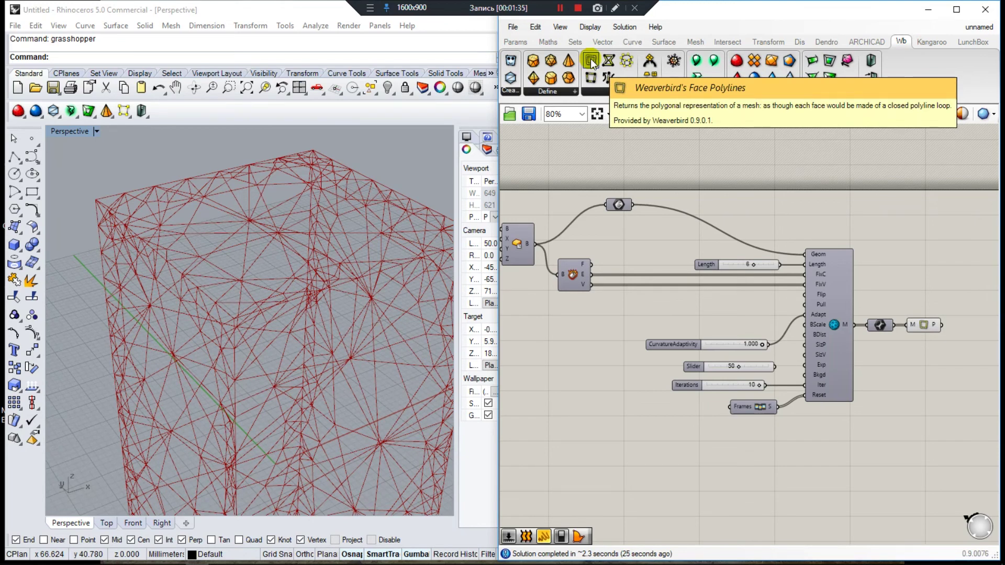
pyautogui.scroll(-3, 722, 287)
pyautogui.scroll(3, 780, 309)
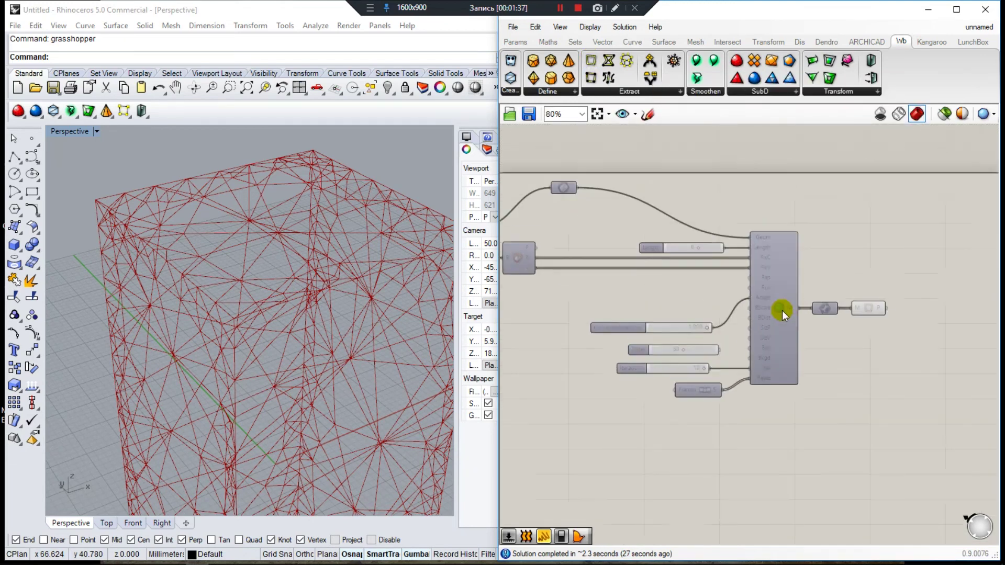